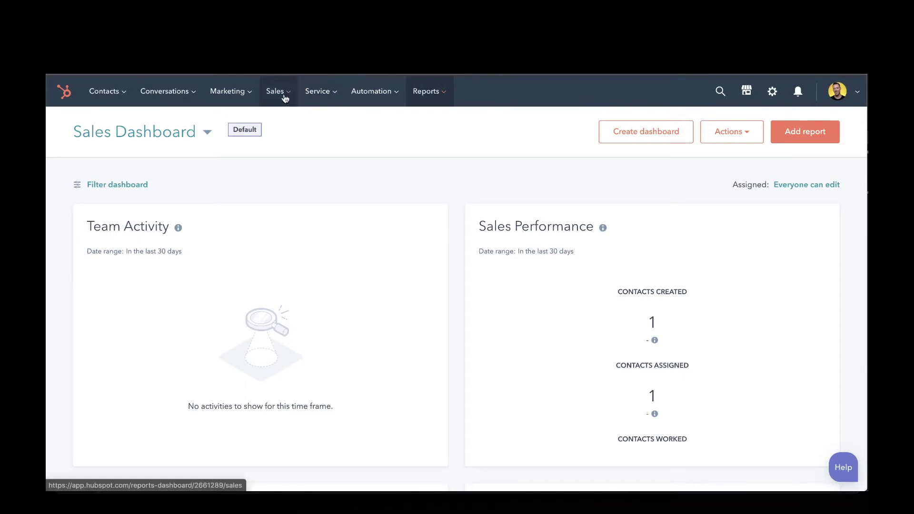
Open the Tasks page and expand More to show Calls, Emails, To dos and Completed views.
{"action": "left_click", "coordinate": [279, 148]}
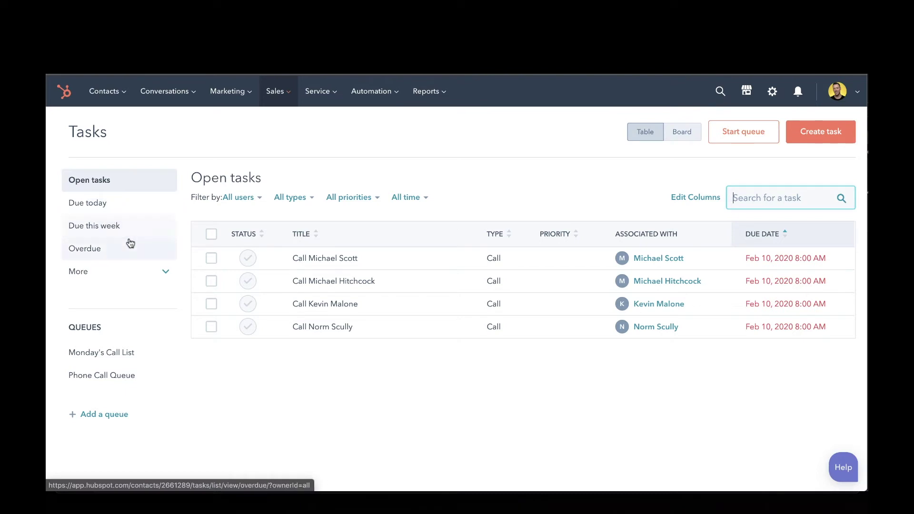
{"action": "left_click", "coordinate": [163, 273]}
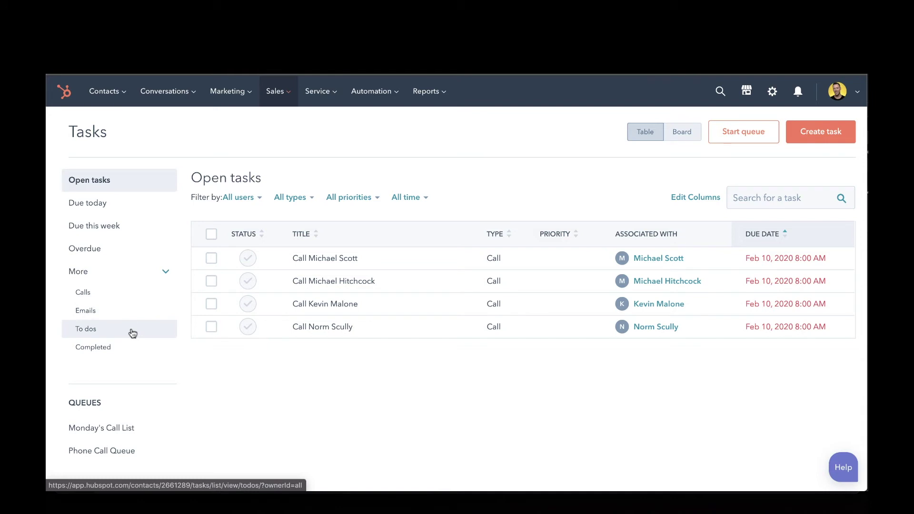
Show the Completed view, check the All users filter unchanged, and collapse More.
{"action": "left_click", "coordinate": [107, 347]}
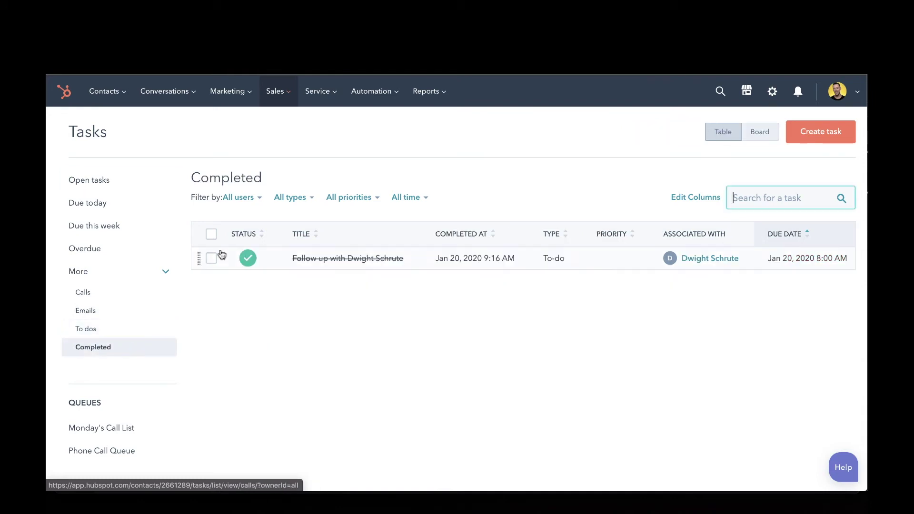
{"action": "left_click", "coordinate": [259, 198]}
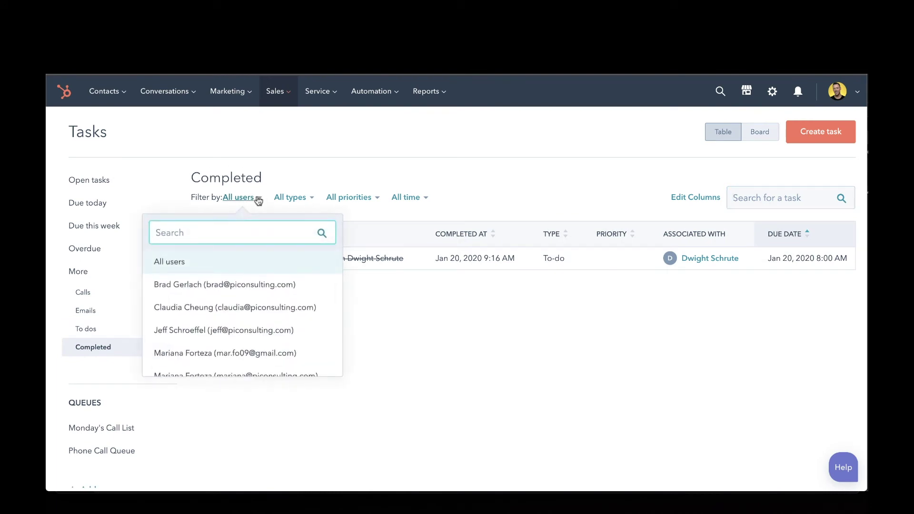
{"action": "scroll", "coordinate": [230, 307], "scroll_direction": "down", "scroll_amount": 1}
{"action": "scroll", "coordinate": [231, 307], "scroll_direction": "up", "scroll_amount": 1}
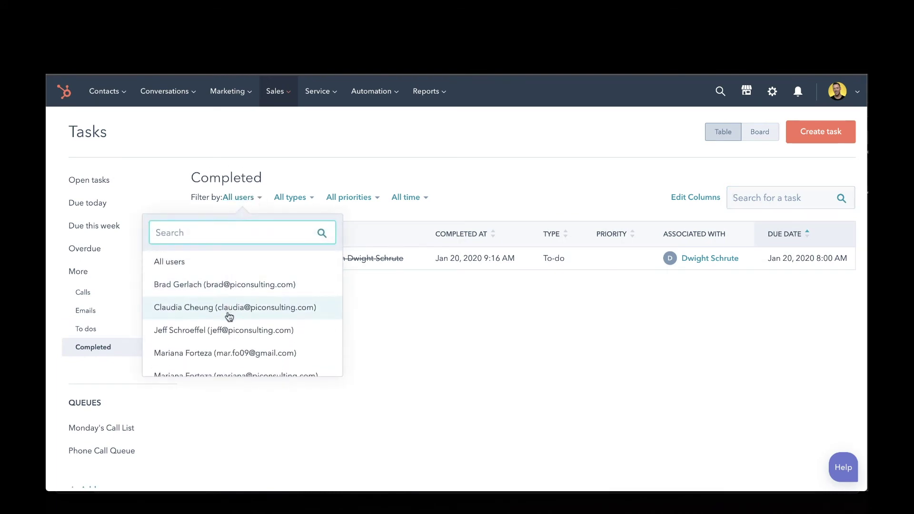
{"action": "scroll", "coordinate": [230, 311], "scroll_direction": "down", "scroll_amount": 3}
{"action": "scroll", "coordinate": [230, 312], "scroll_direction": "up", "scroll_amount": 3}
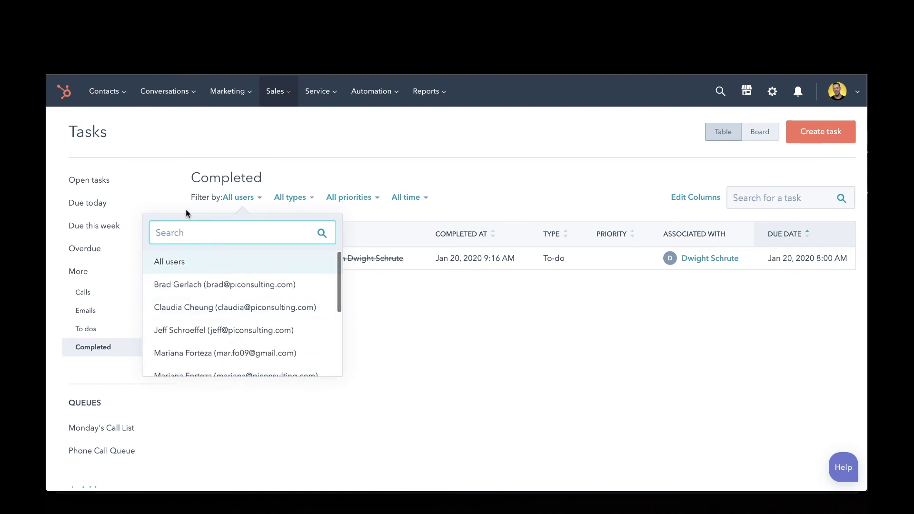
{"action": "left_click", "coordinate": [169, 173]}
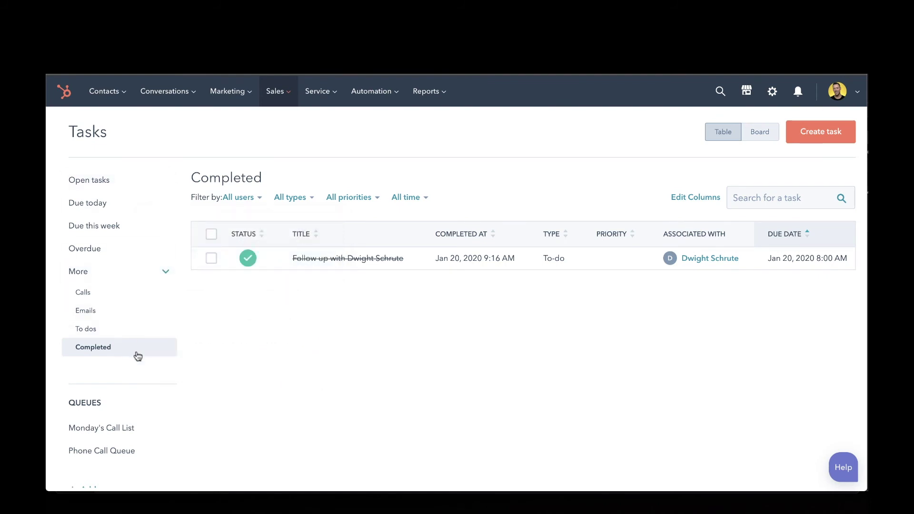
{"action": "left_click", "coordinate": [166, 272]}
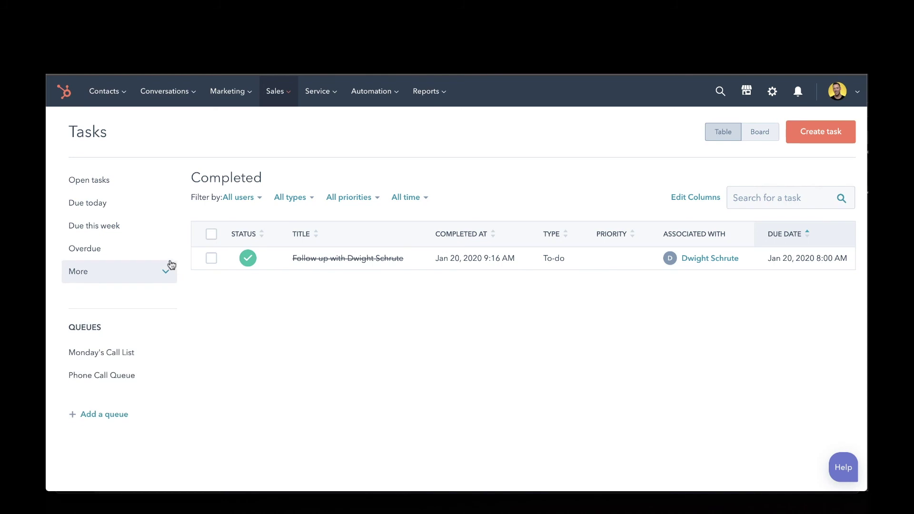